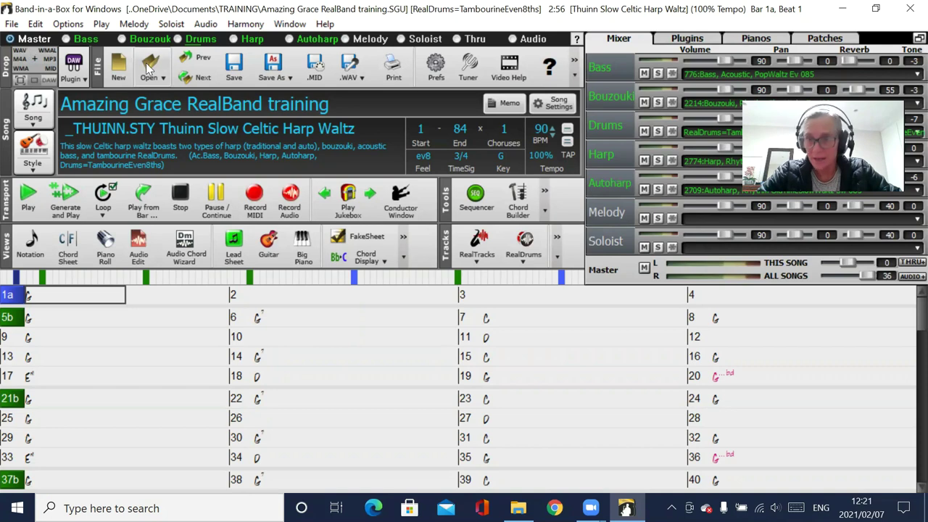
# - Open Print Song – Chords/Melody options and set Print Range to Whole Song
pyautogui.click(12, 23)
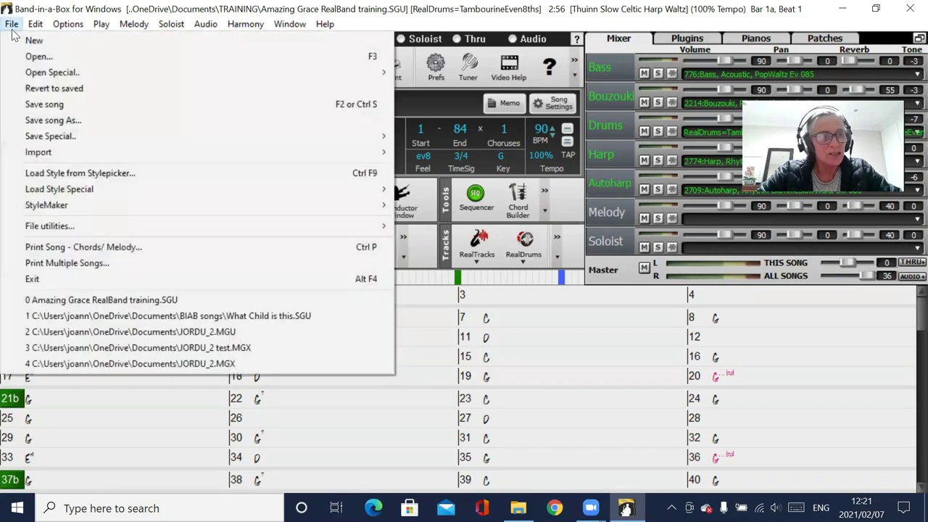
pyautogui.click(91, 248)
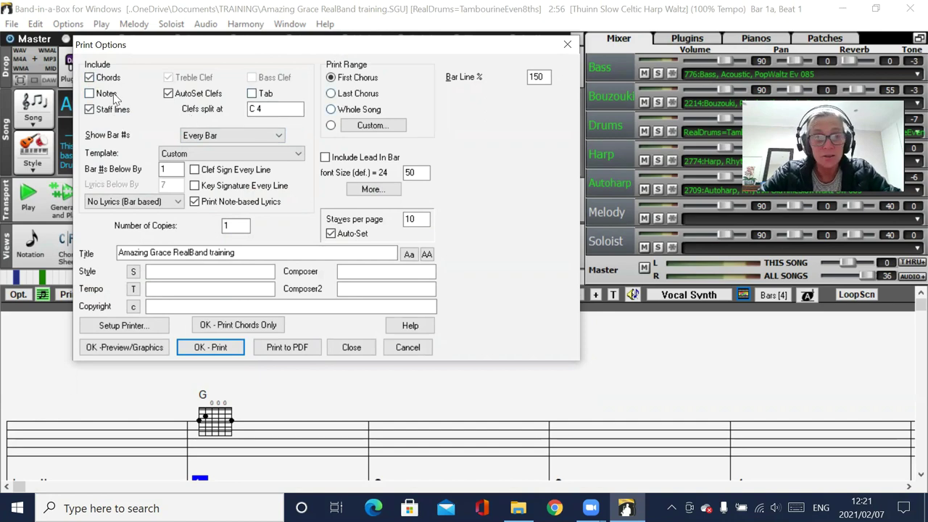
pyautogui.click(332, 108)
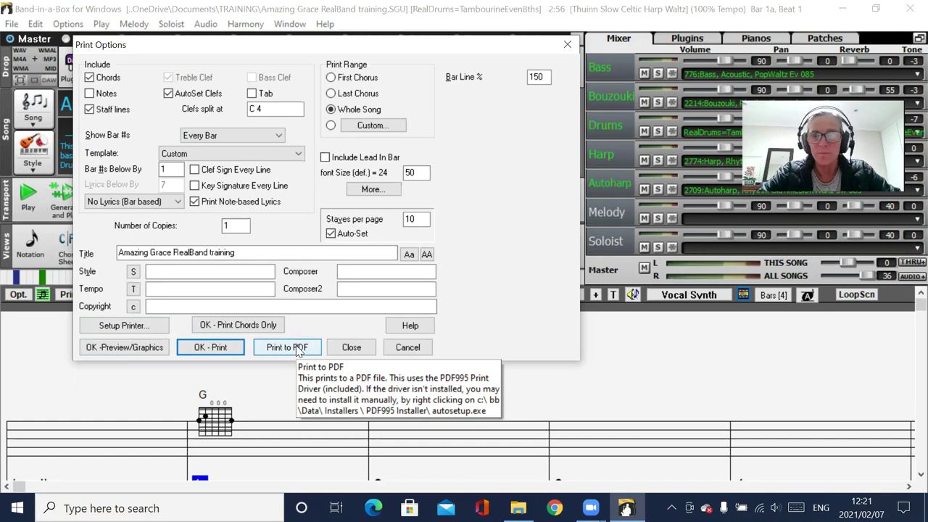
# - Preview the Amazing Grace chord sheet, paging to the last page and back to the first
pyautogui.click(125, 347)
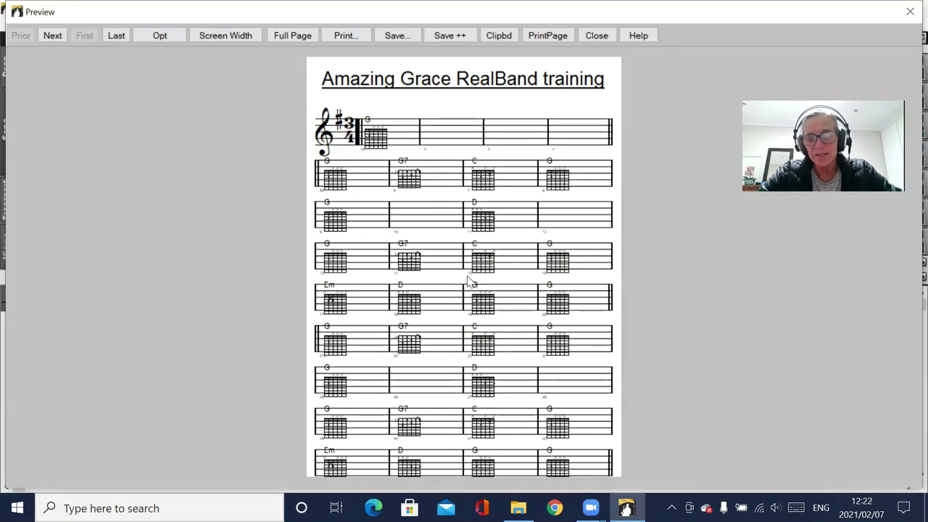
pyautogui.click(50, 37)
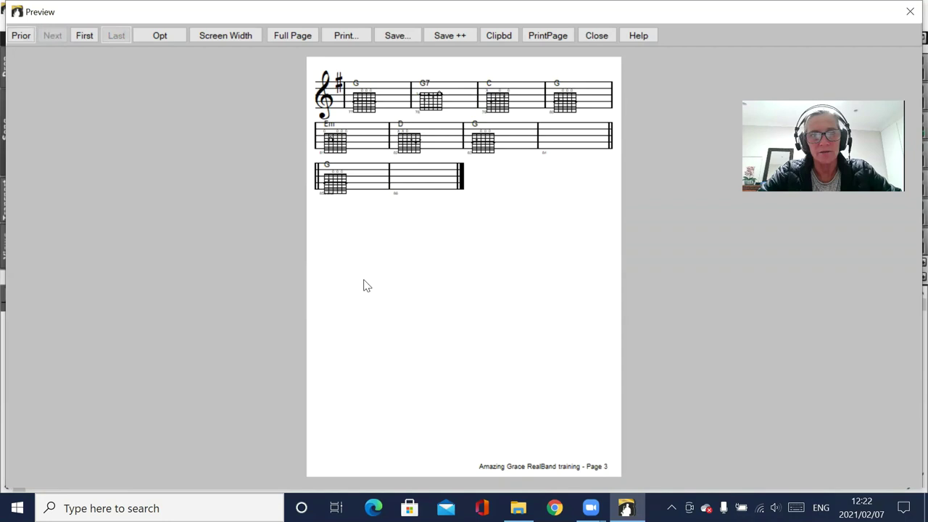
pyautogui.click(21, 36)
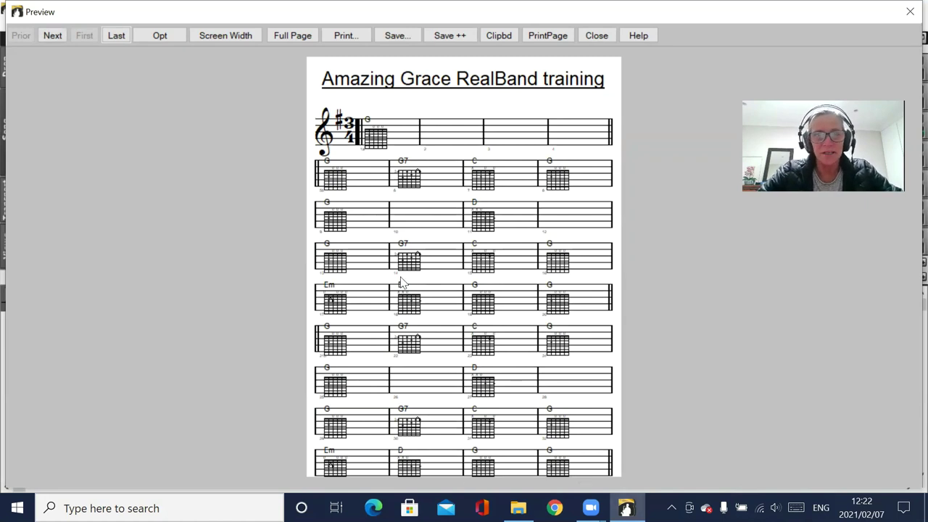
# - Save preview pages 1–3 as JPG images and view the first one in Photos
pyautogui.click(453, 37)
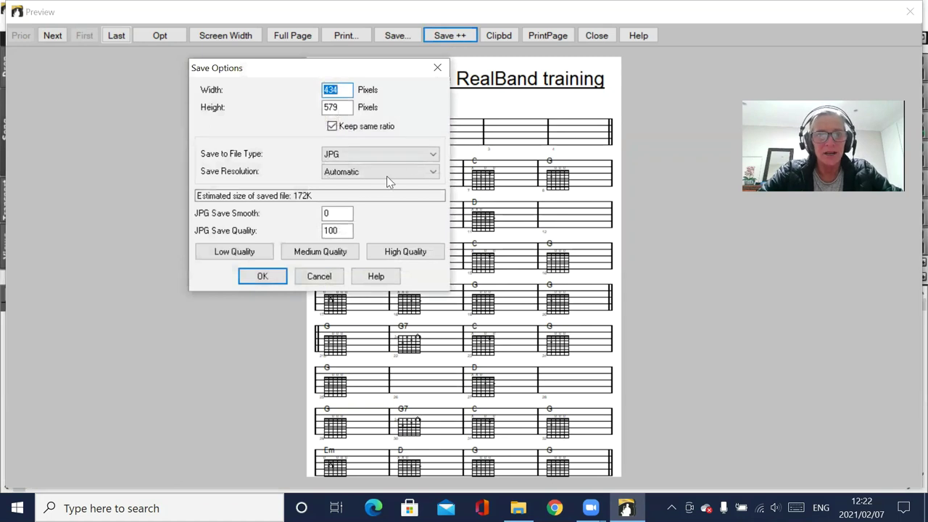
pyautogui.click(398, 157)
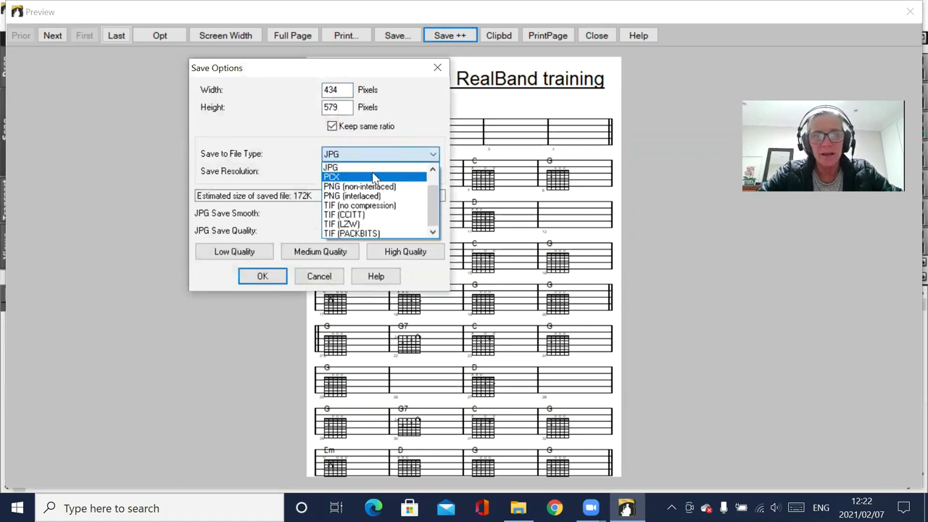
pyautogui.click(371, 168)
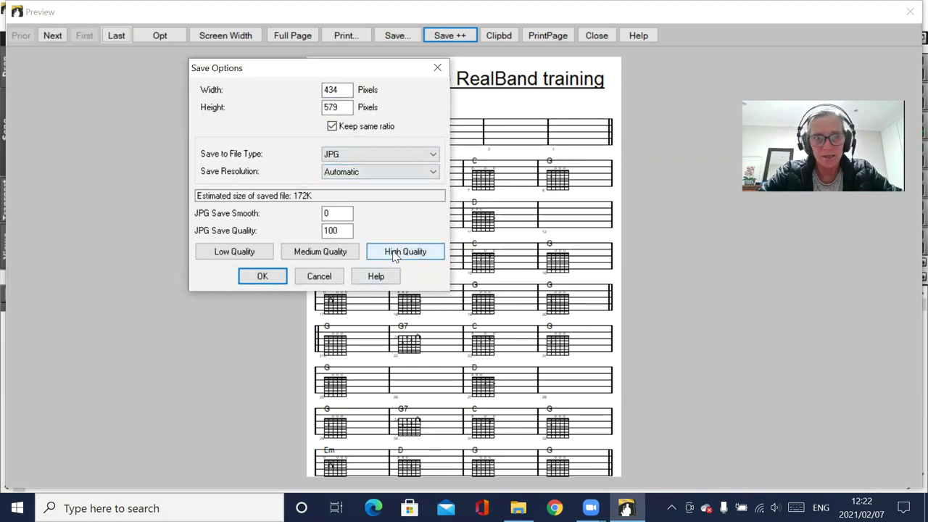
pyautogui.click(259, 276)
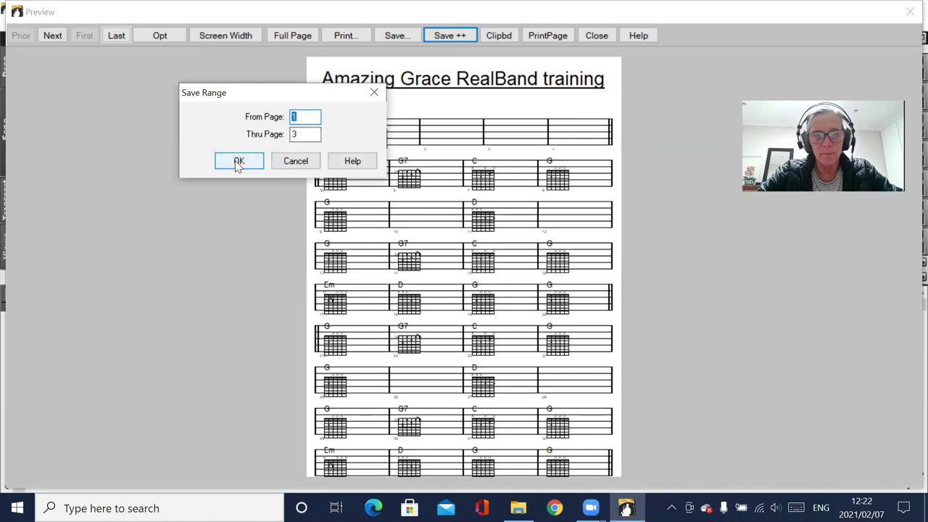
pyautogui.click(235, 161)
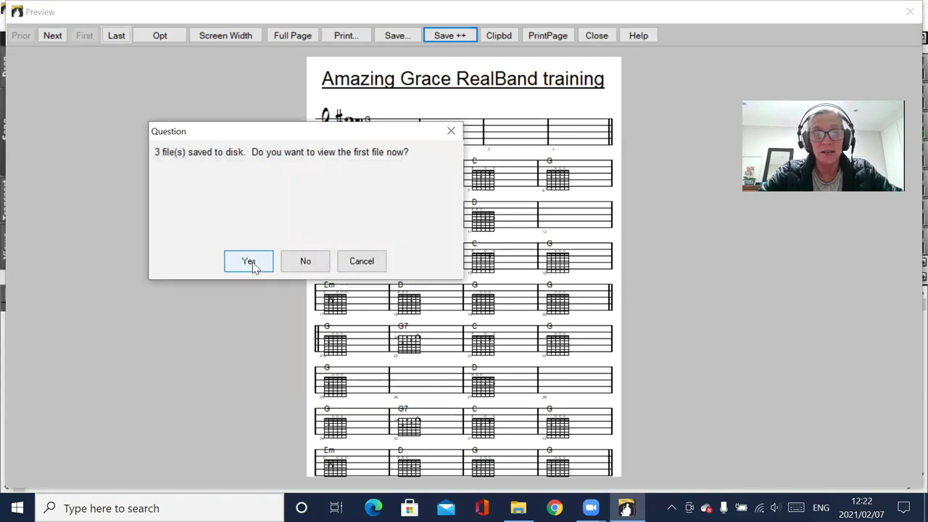
pyautogui.click(251, 262)
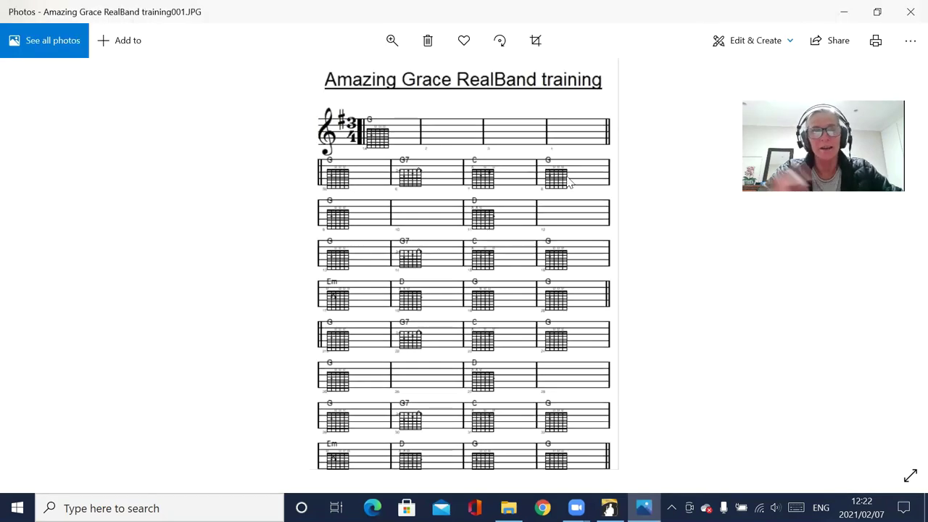
# - Sort the TRAINING folder newest first and check the training001 JPG in Photos
pyautogui.click(844, 15)
pyautogui.click(508, 507)
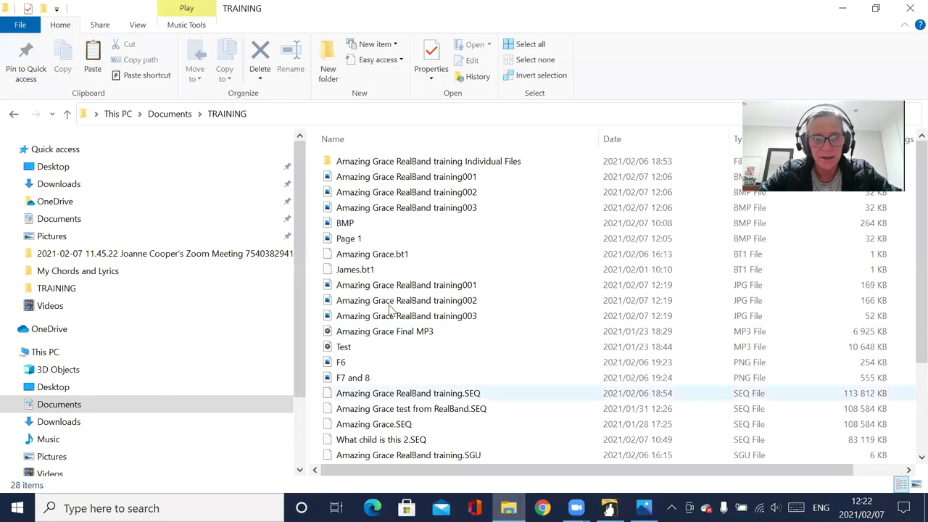
pyautogui.click(645, 143)
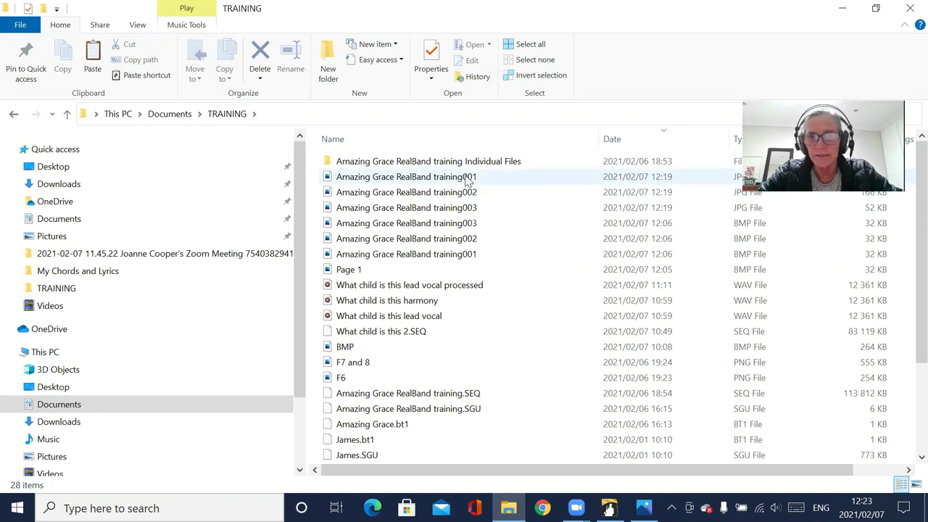
pyautogui.doubleClick(467, 178)
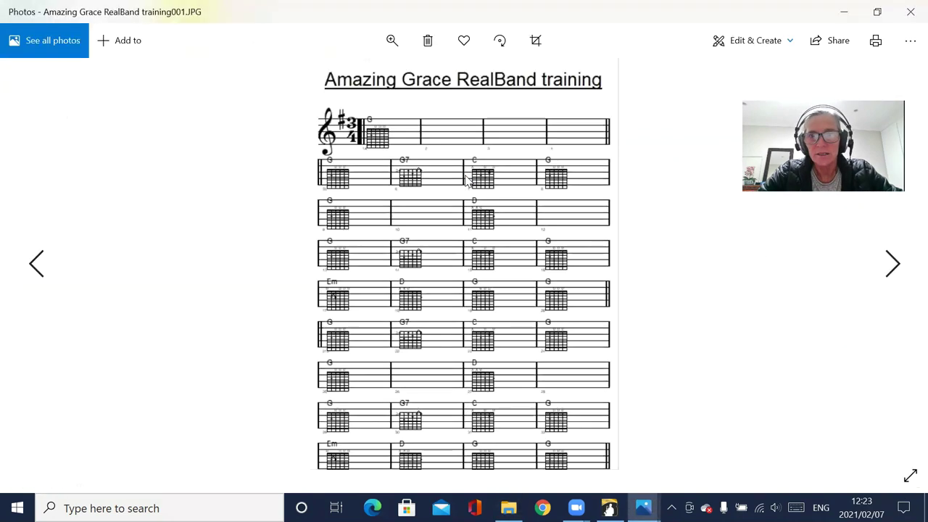
pyautogui.click(903, 8)
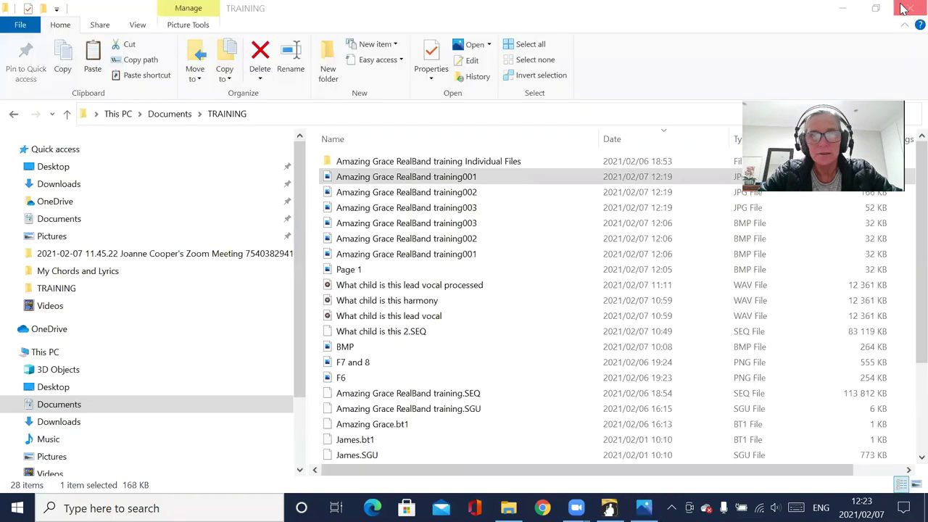
# - View the page 2 and page 3 chord-sheet JPGs, closing Photos after each
pyautogui.doubleClick(452, 194)
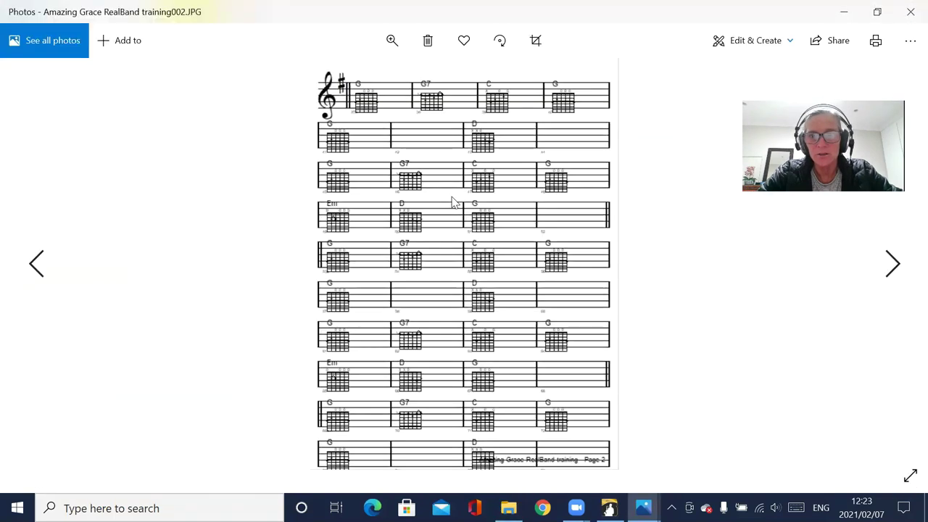
pyautogui.click(910, 11)
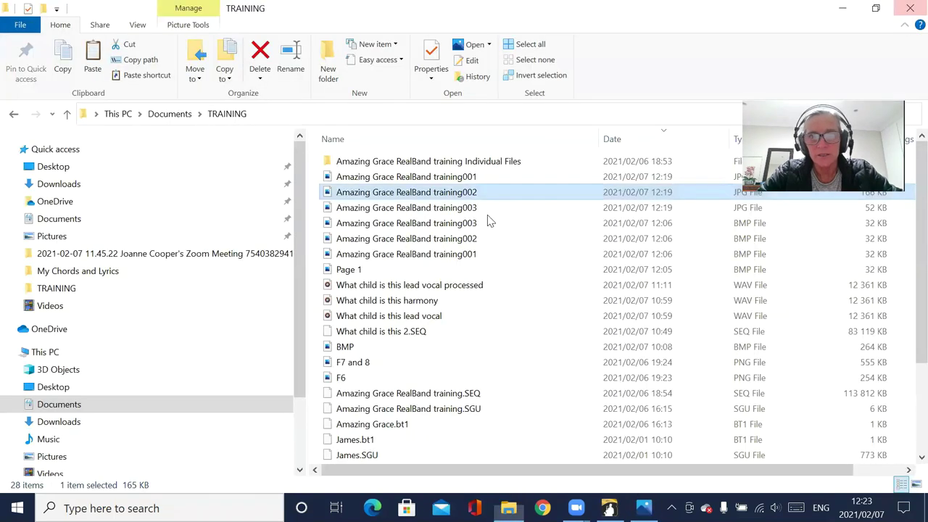
pyautogui.doubleClick(487, 208)
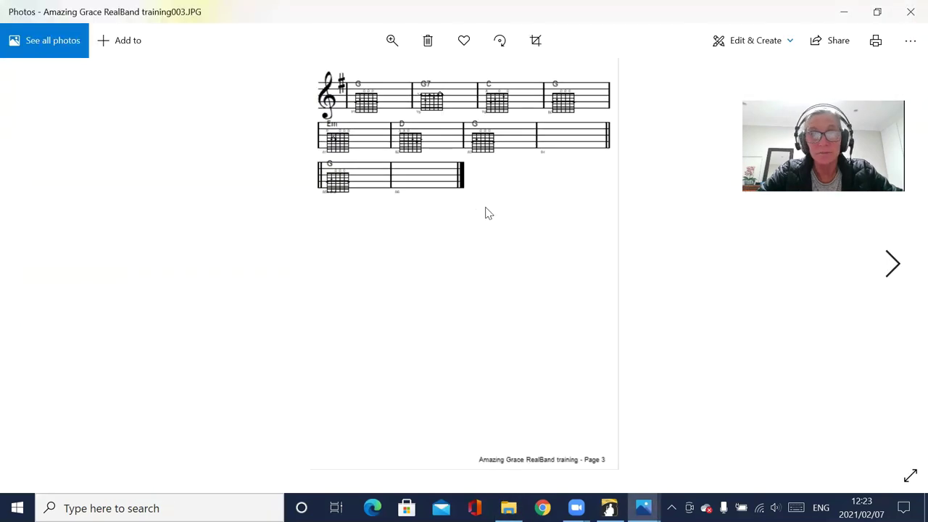
pyautogui.click(909, 12)
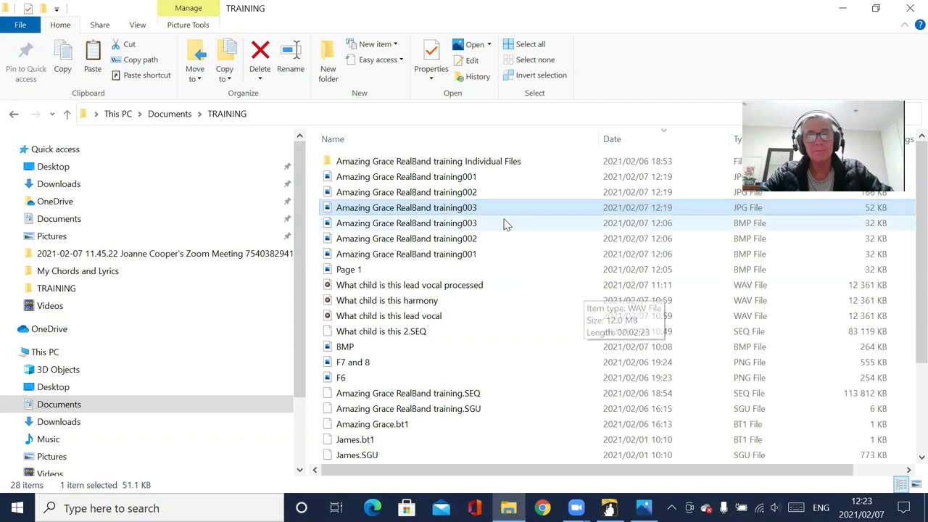
pyautogui.doubleClick(458, 207)
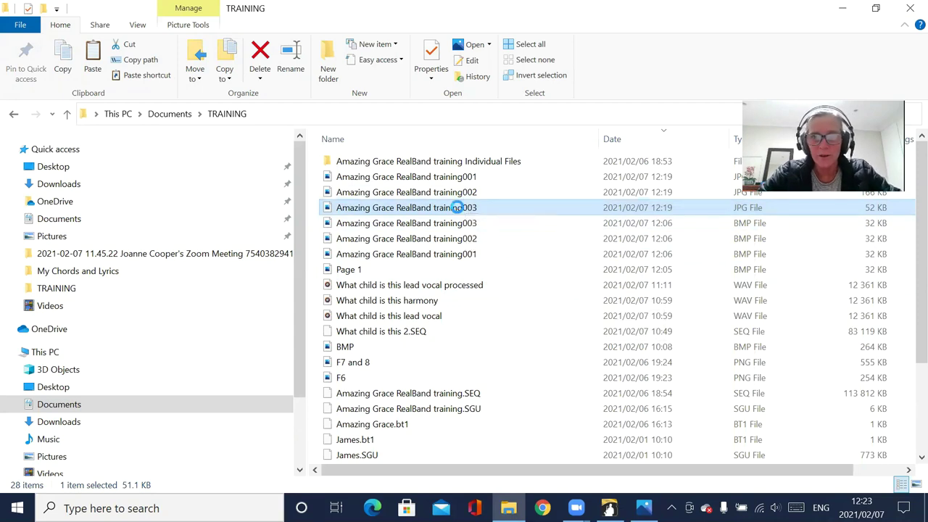
pyautogui.rightClick(457, 207)
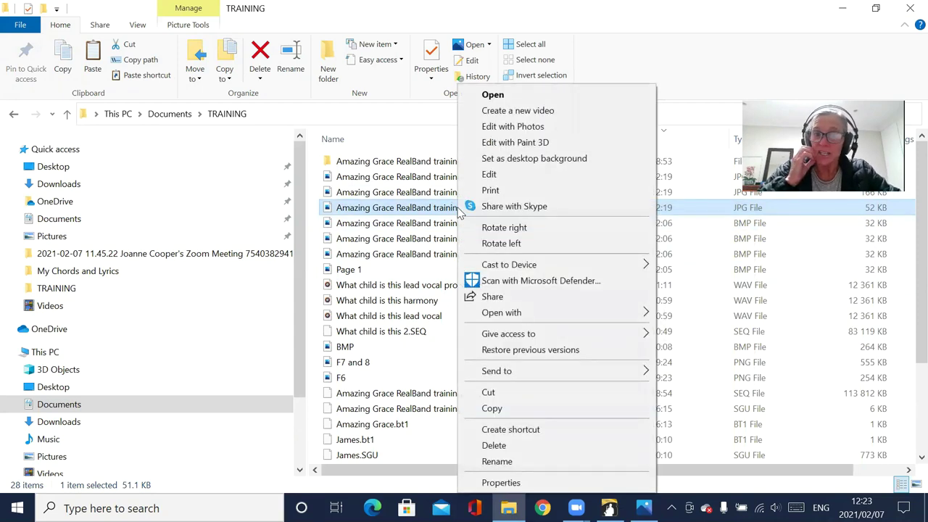
pyautogui.click(490, 191)
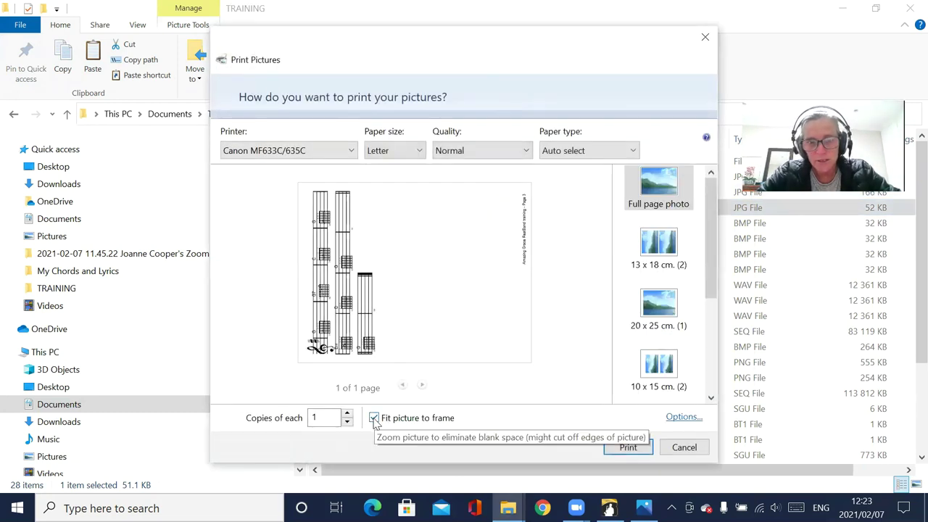
pyautogui.click(374, 419)
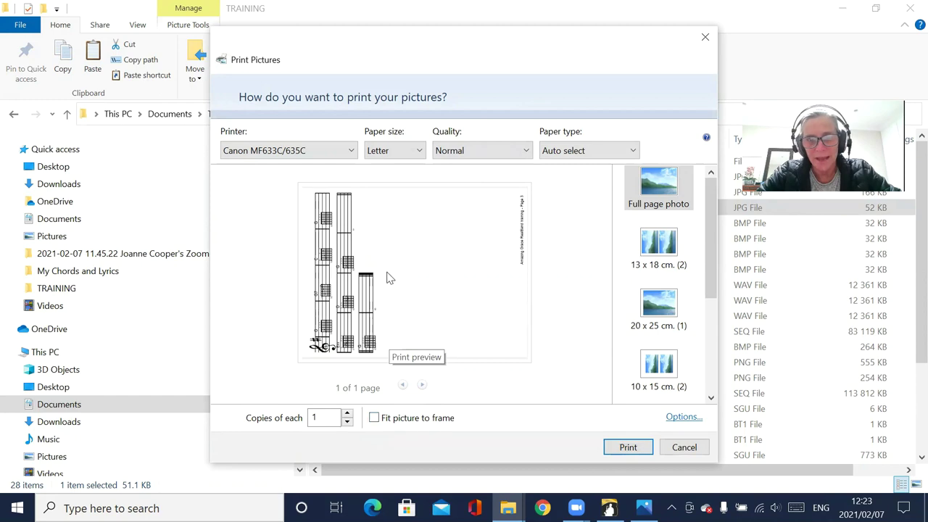
pyautogui.click(686, 448)
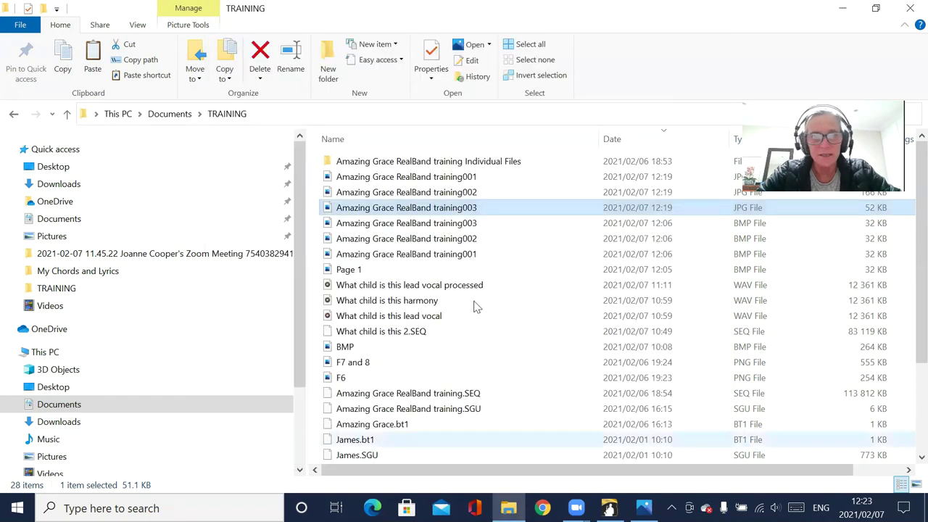
pyautogui.rightClick(437, 193)
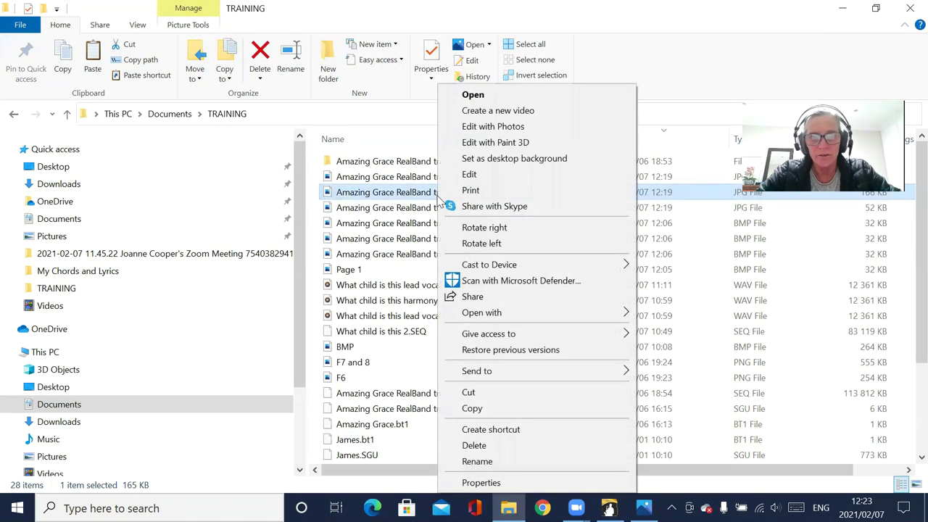
pyautogui.click(470, 190)
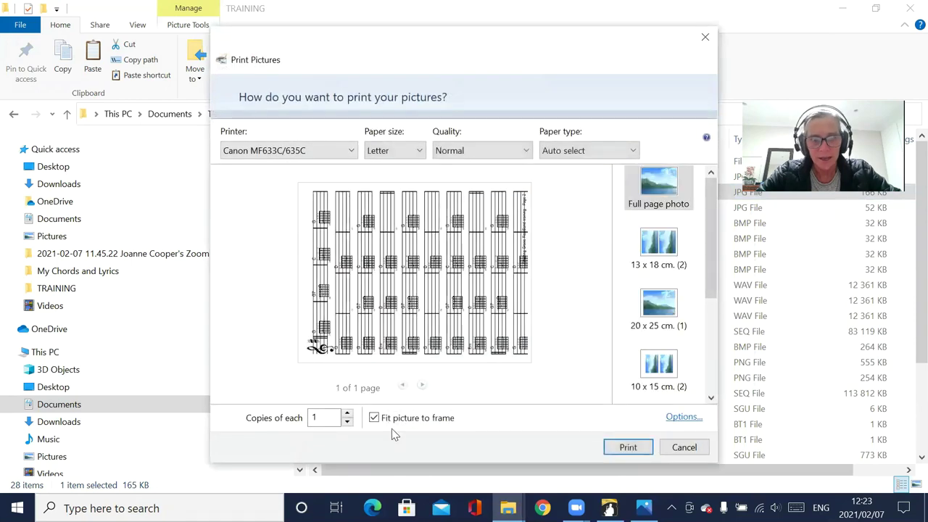
pyautogui.click(375, 419)
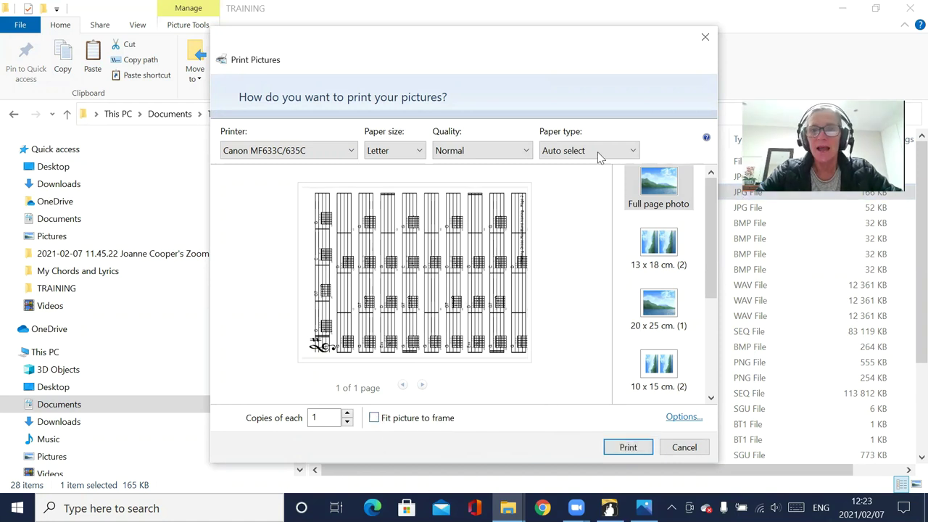
# - Close print setup, preview and print options, then show the Notation (chords) window
pyautogui.click(704, 37)
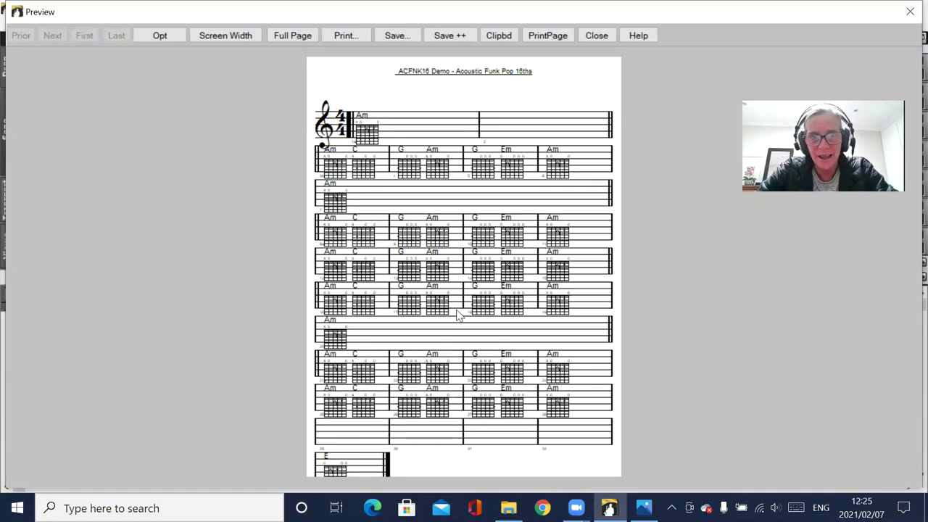
pyautogui.click(596, 36)
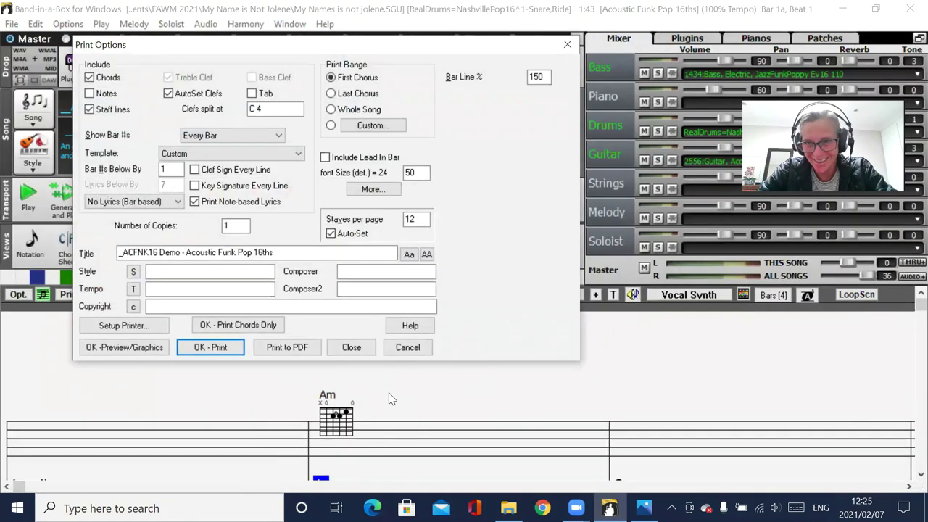
pyautogui.click(353, 349)
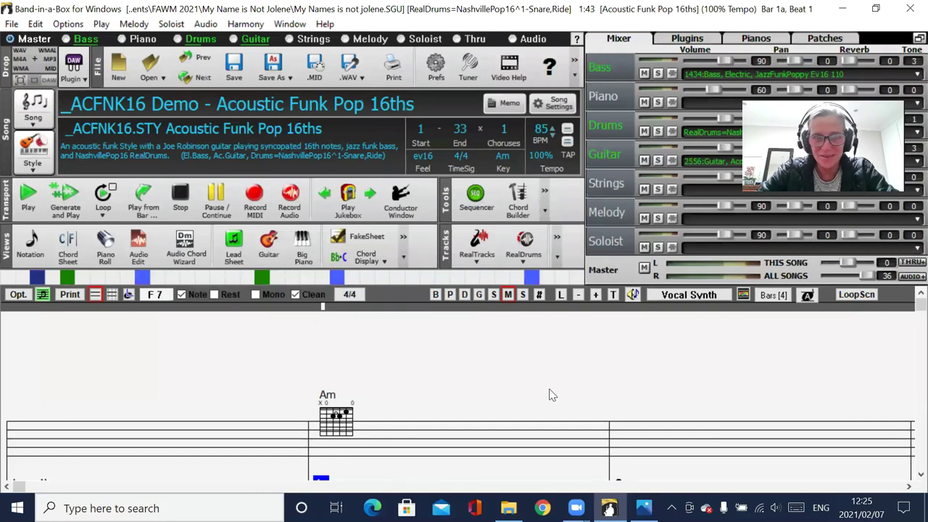
pyautogui.click(286, 25)
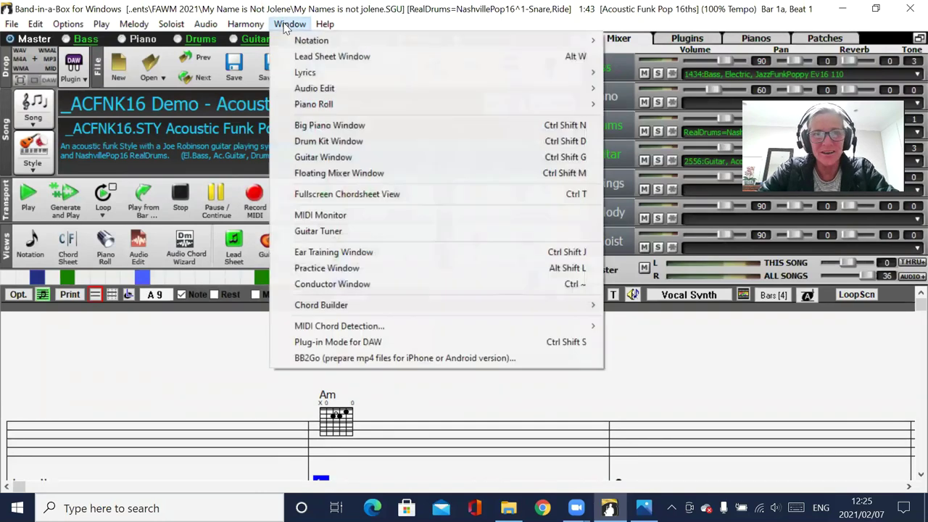
pyautogui.moveTo(312, 41)
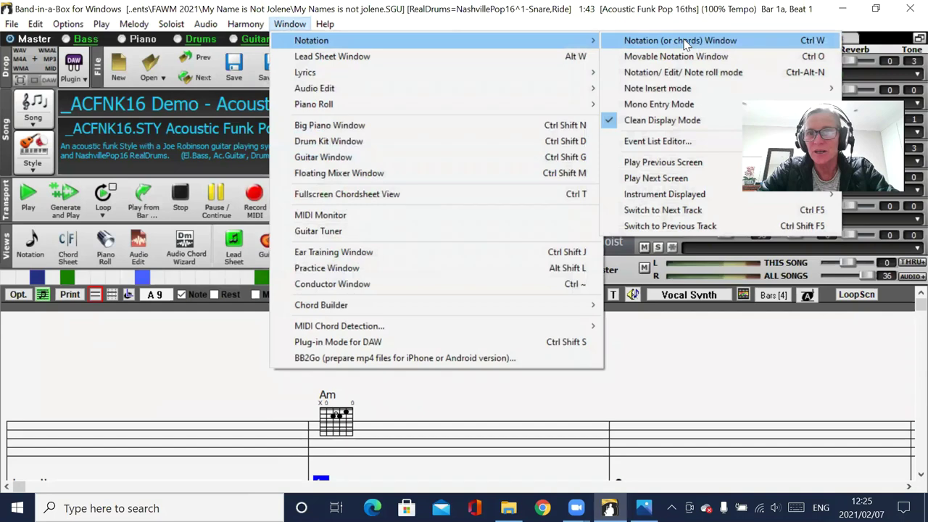
pyautogui.click(685, 42)
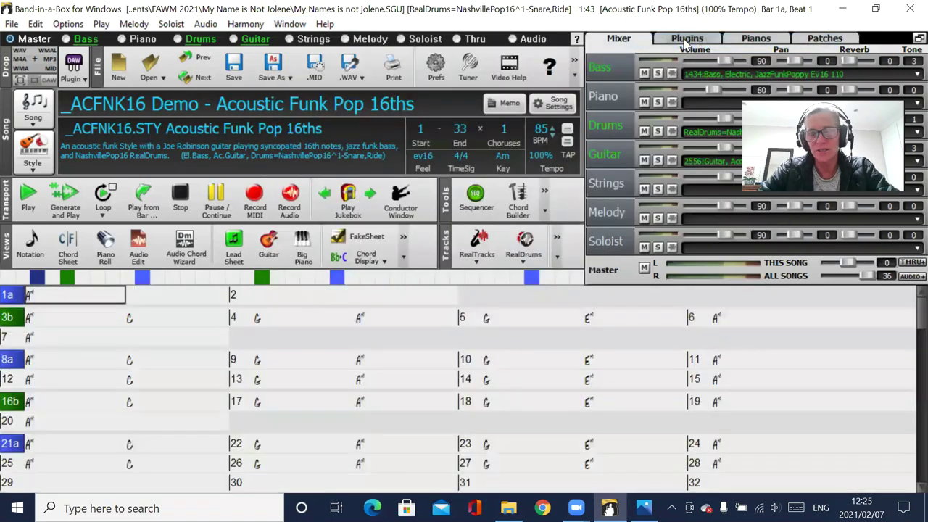